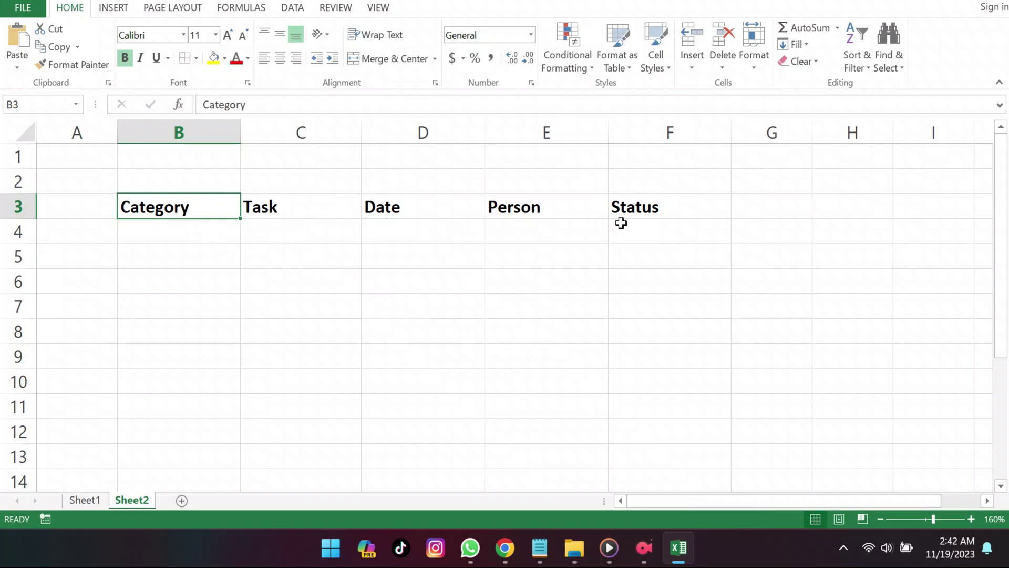
# - Fill row 4 with category Site, task Health Check, date 10/11/2023 and the responsible person's name, leaving the status empty
pyautogui.click(226, 231)
pyautogui.doubleClick(226, 231)
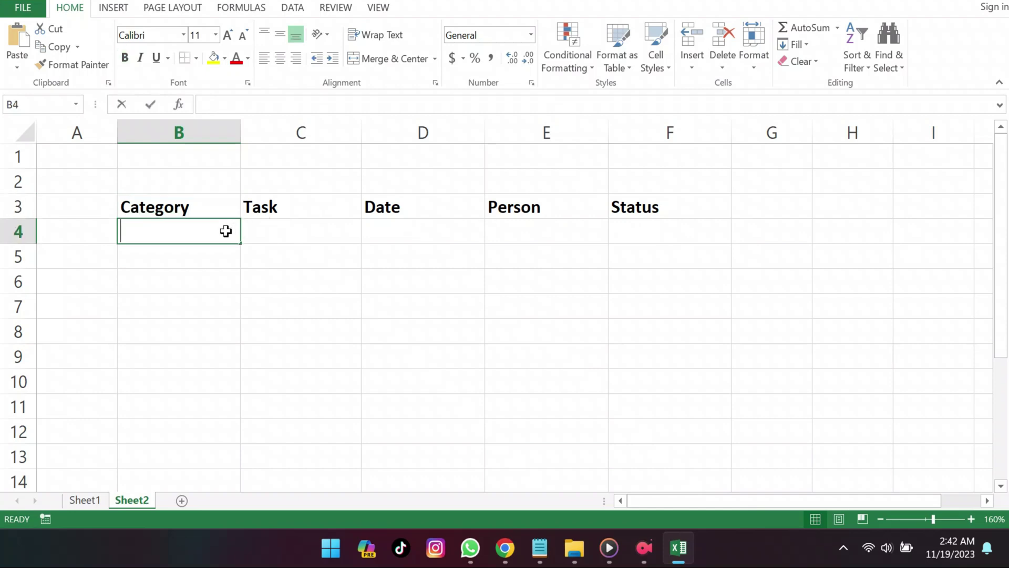
pyautogui.write('Site')
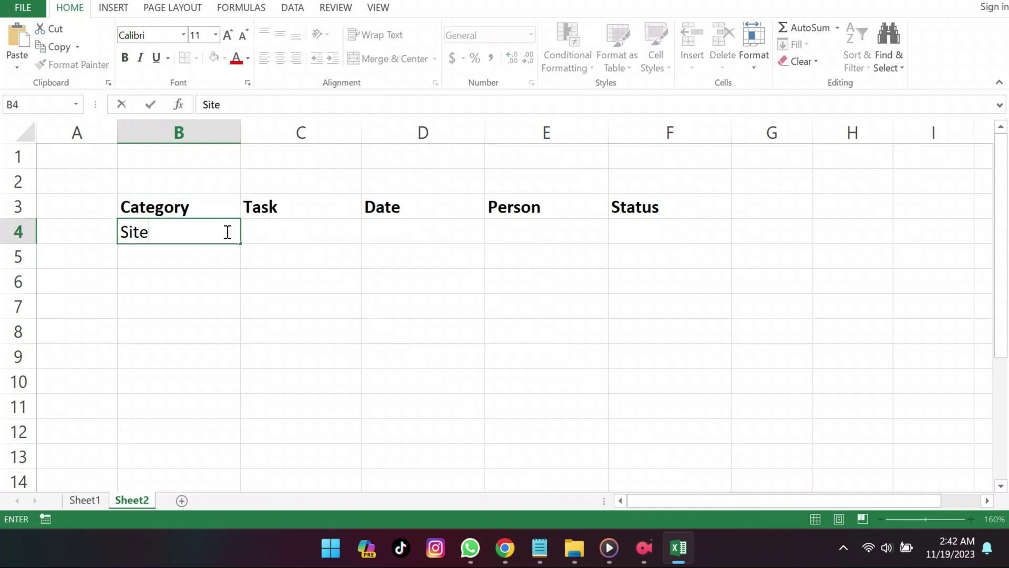
pyautogui.press('Tab')
pyautogui.write('Hea')
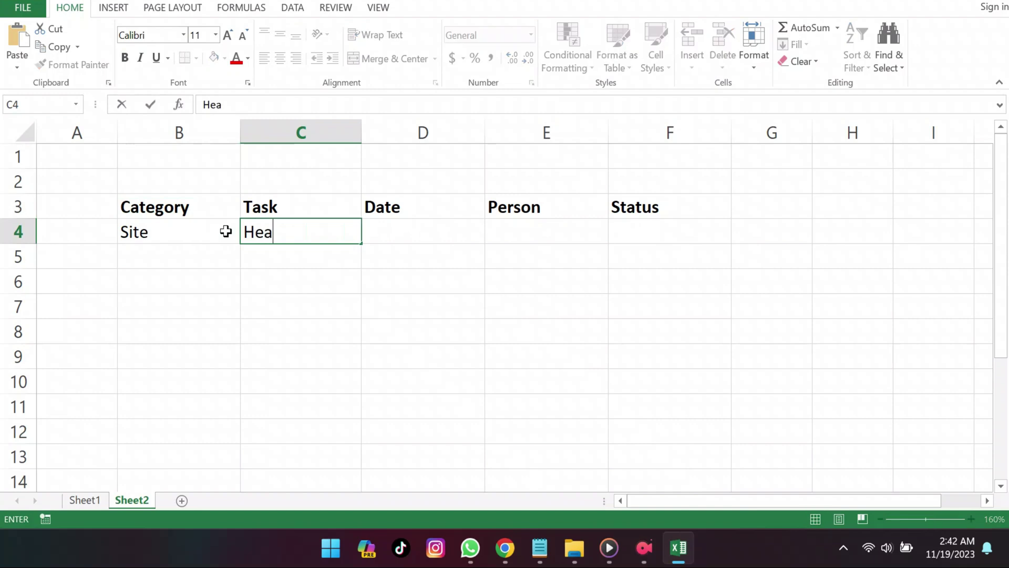
pyautogui.write('lth Ch')
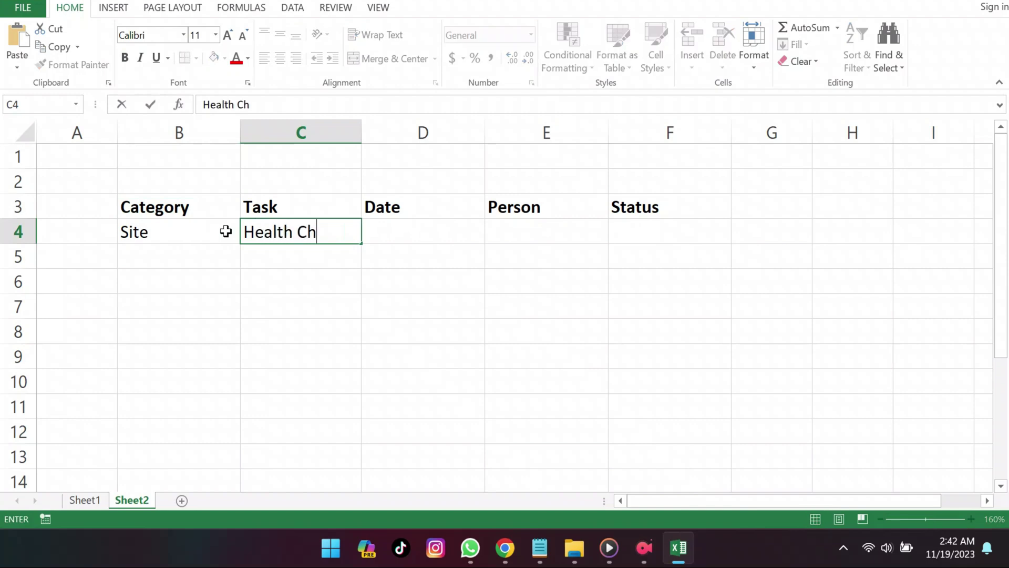
pyautogui.write('eck')
pyautogui.press('Tab')
pyautogui.write('10/11/2023')
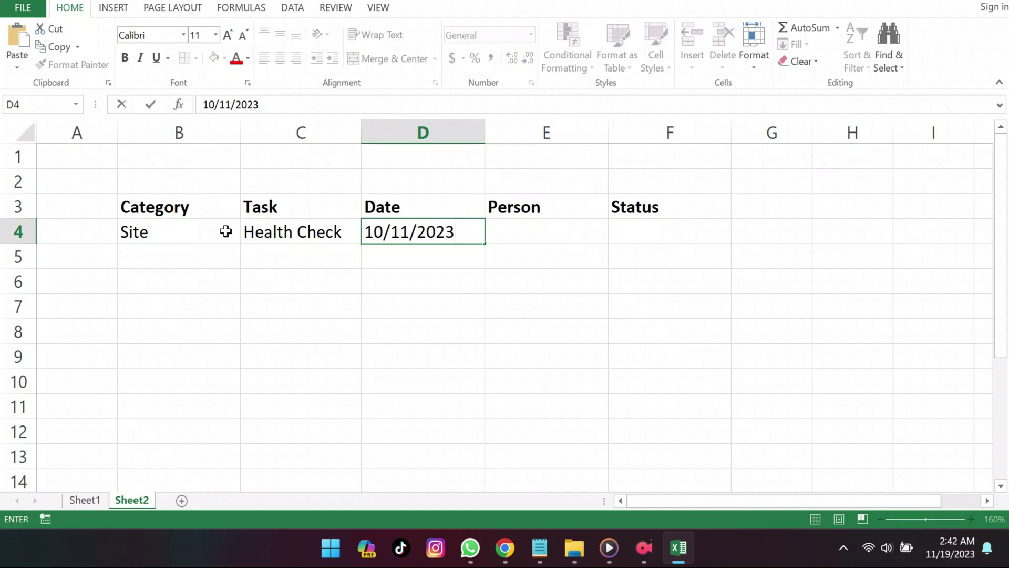
pyautogui.press('Tab')
pyautogui.write('Mar')
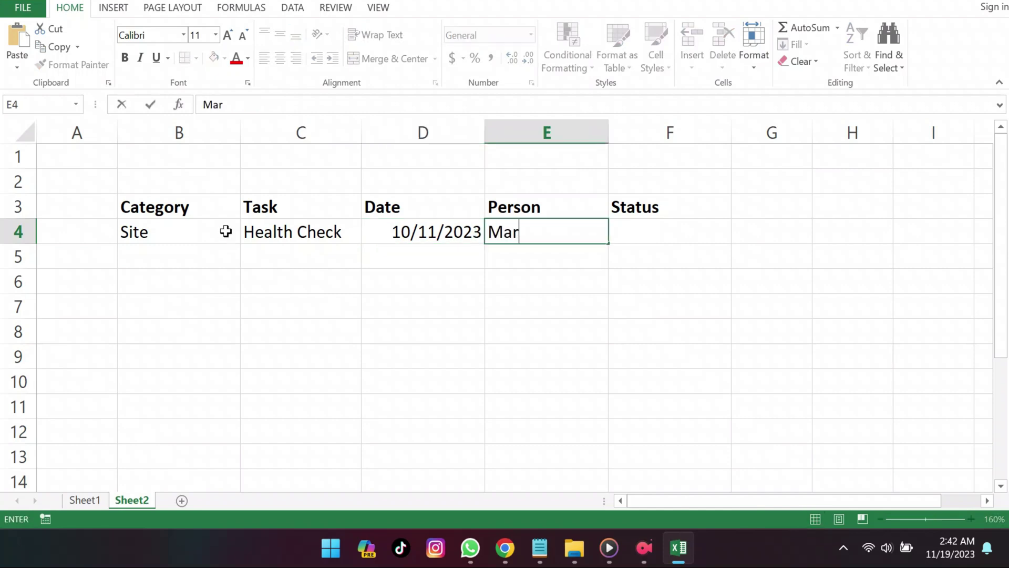
pyautogui.write('k')
pyautogui.press('Tab')
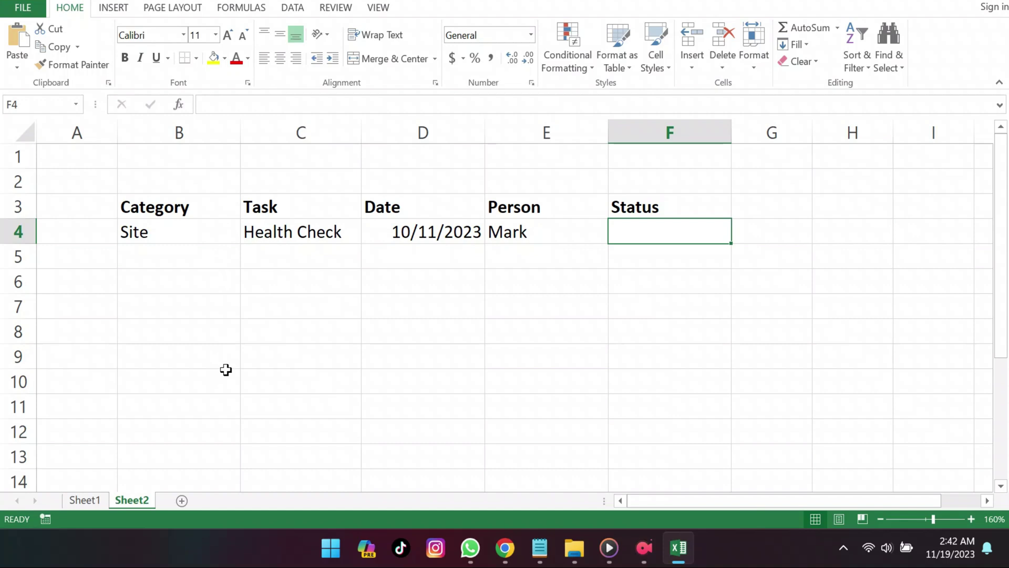
# - Convert the range B3:F4 into a table that uses its first row as headers
pyautogui.click(275, 230)
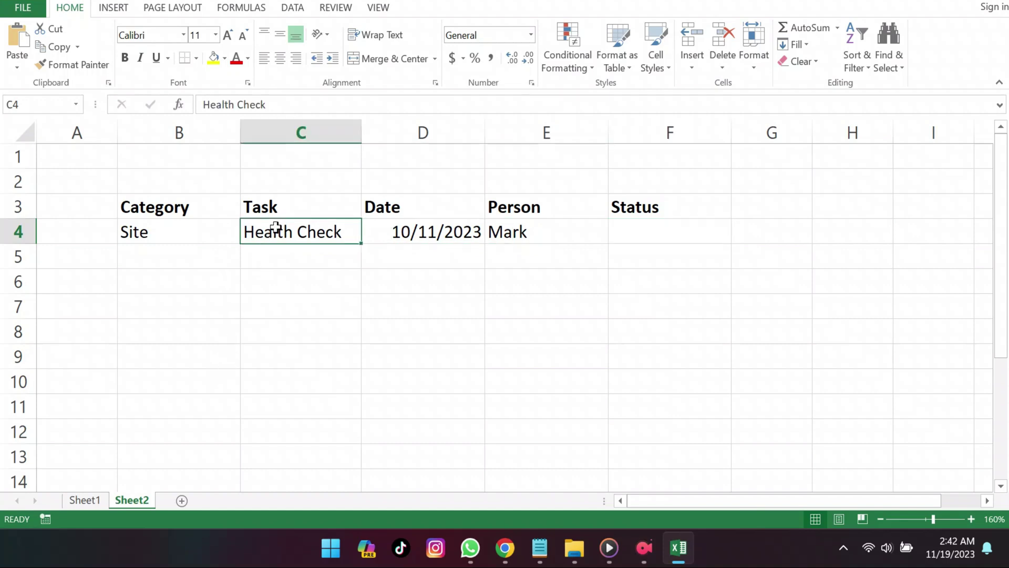
pyautogui.click(276, 228)
pyautogui.hotkey('ctrl', 't')
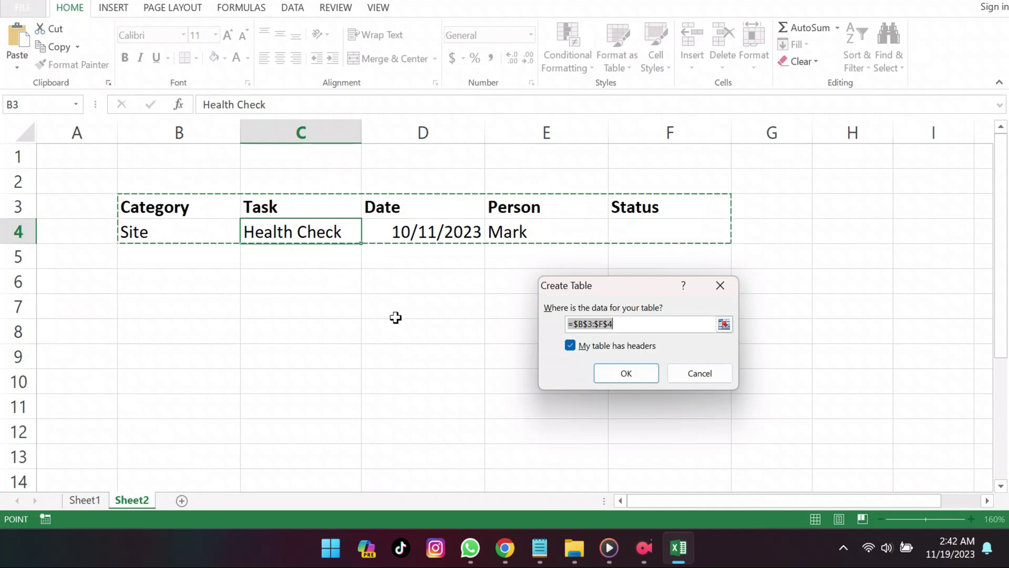
pyautogui.click(631, 376)
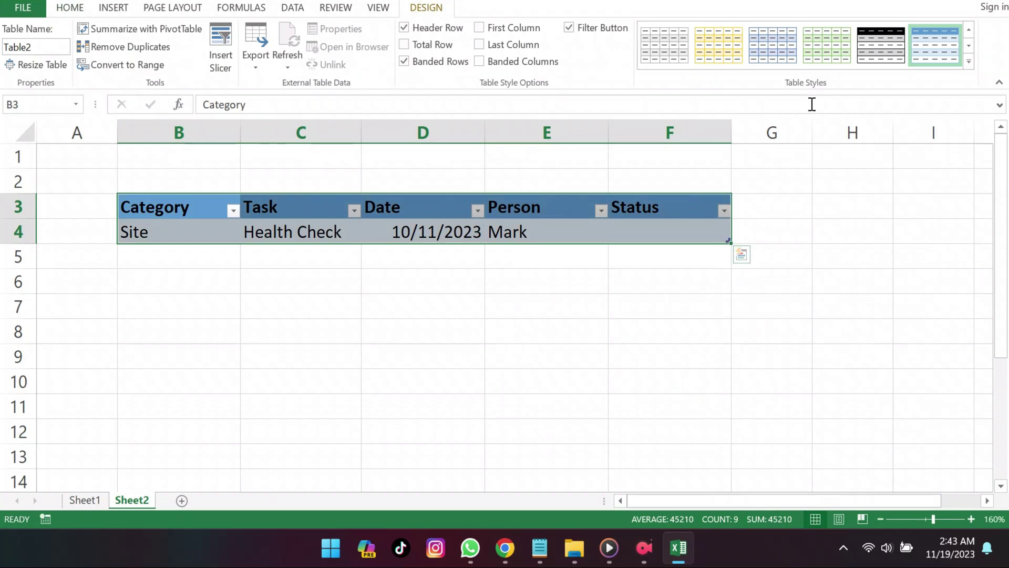
# - Apply the plain table style without fill colours to the new table
pyautogui.click(970, 61)
pyautogui.click(649, 59)
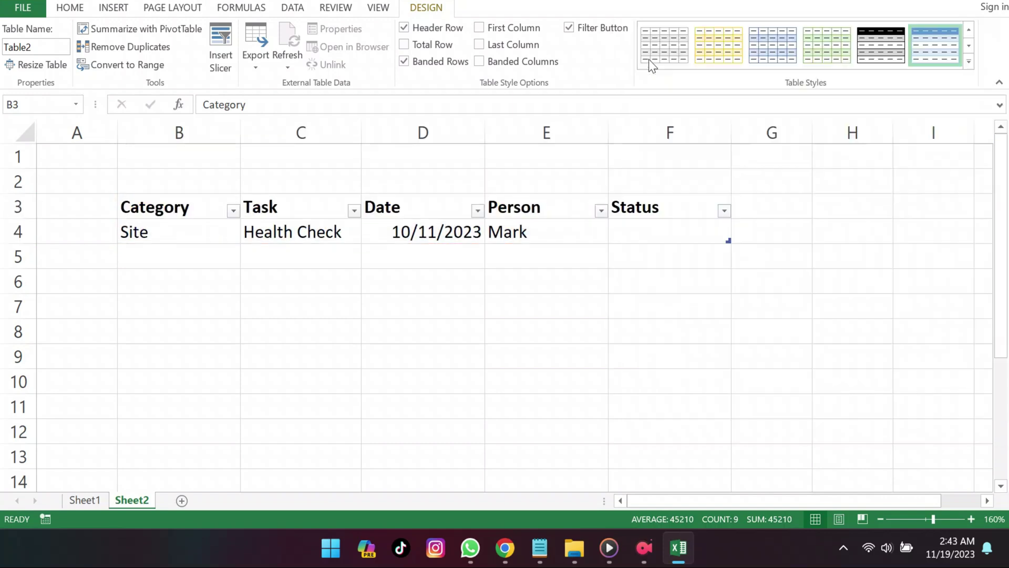
pyautogui.click(665, 271)
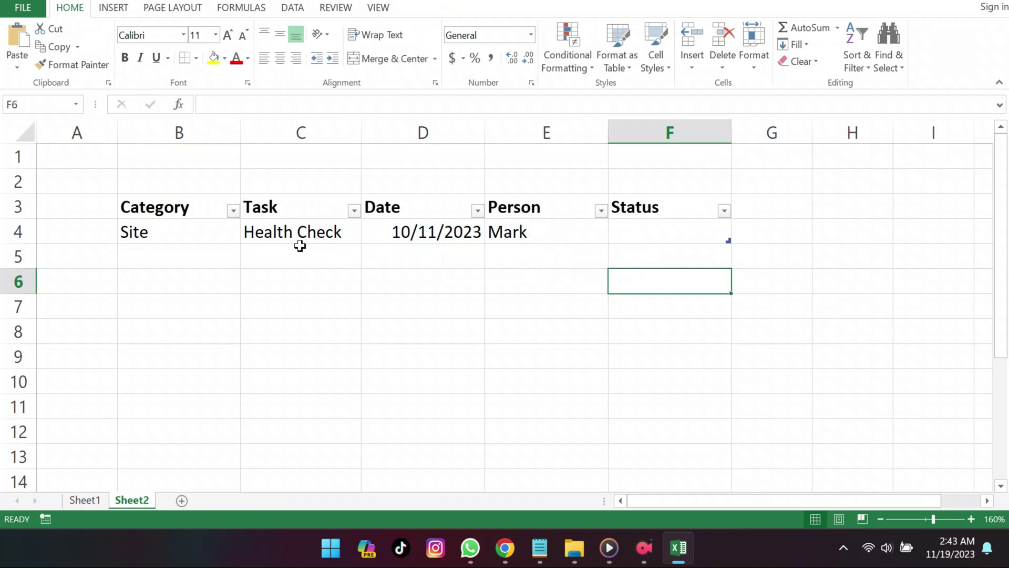
# - Add the Form command, found among the commands not in the ribbon, to the Quick Access Toolbar
pyautogui.click(200, 239)
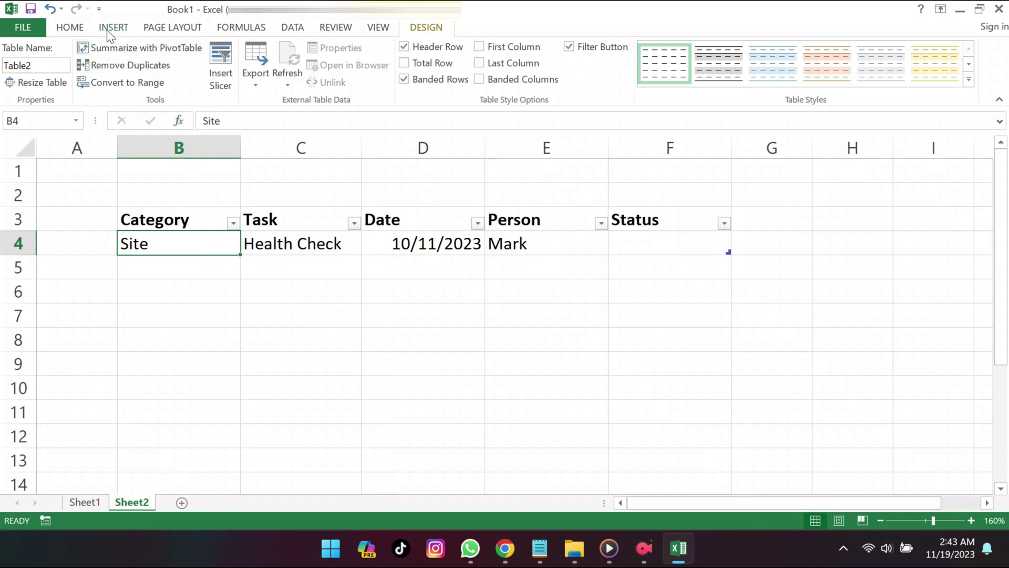
pyautogui.click(99, 9)
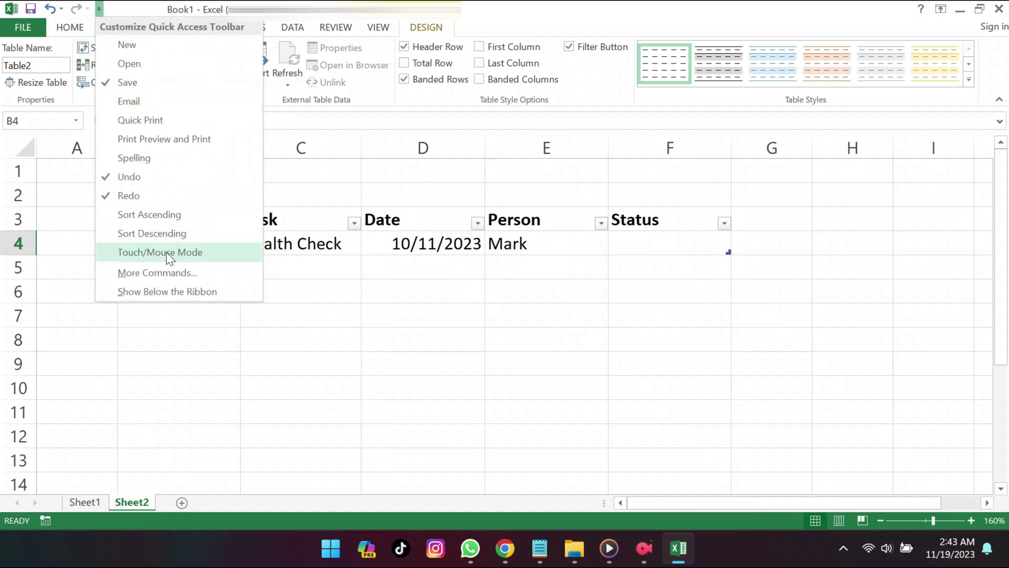
pyautogui.click(168, 271)
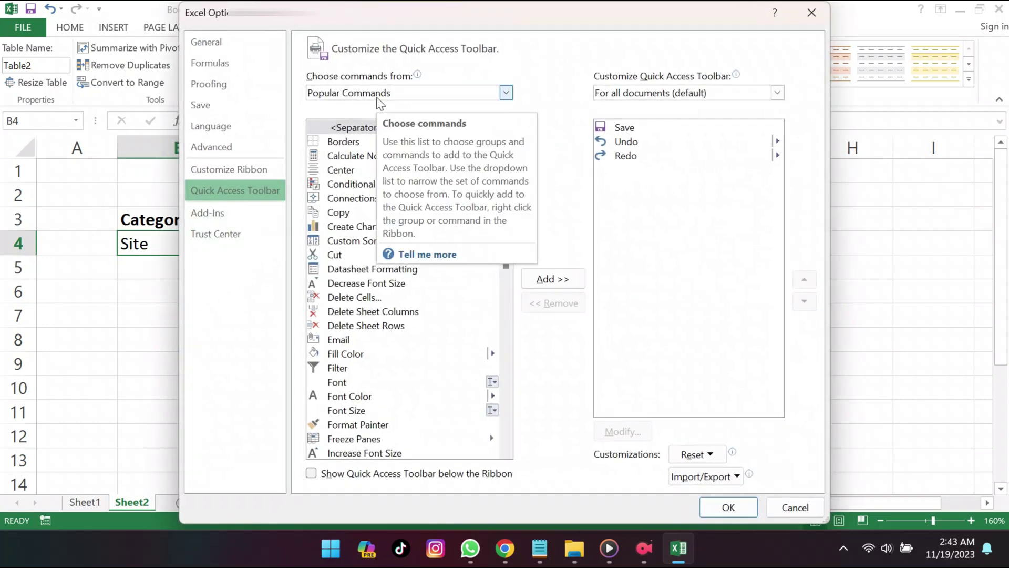
pyautogui.click(506, 93)
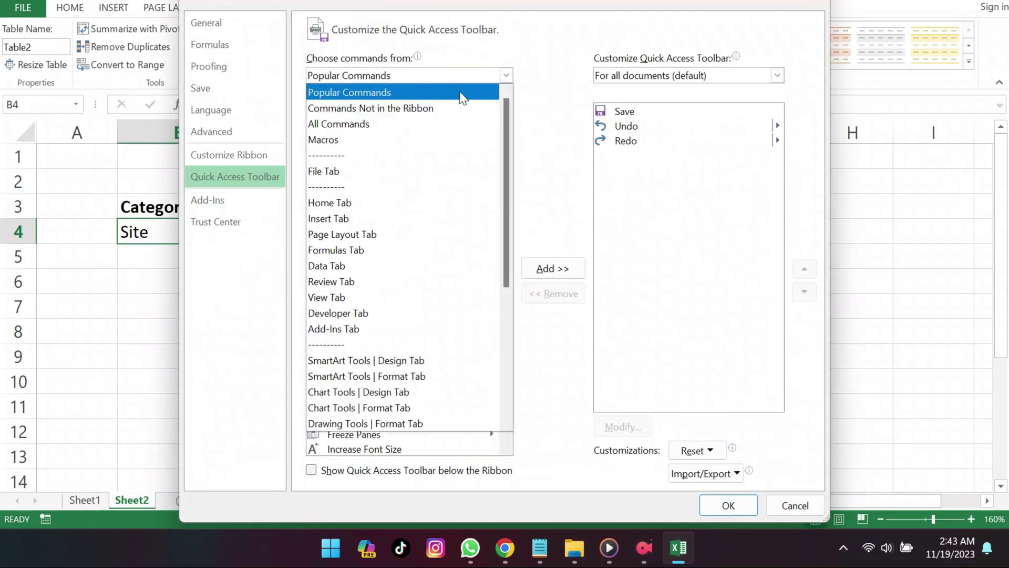
pyautogui.click(406, 108)
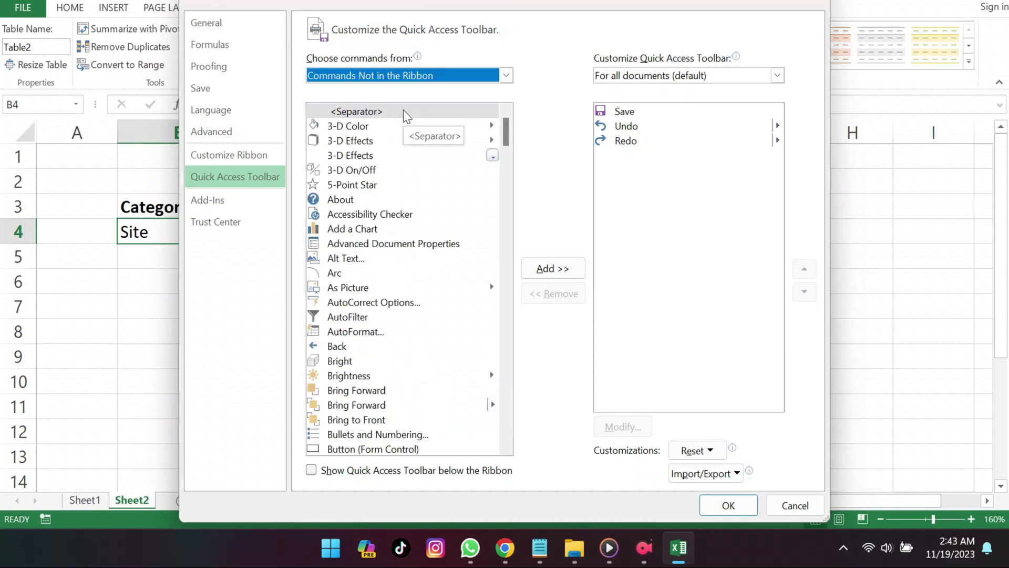
pyautogui.scroll(-6, 408, 268)
pyautogui.scroll(-13, 408, 270)
pyautogui.scroll(-10, 413, 283)
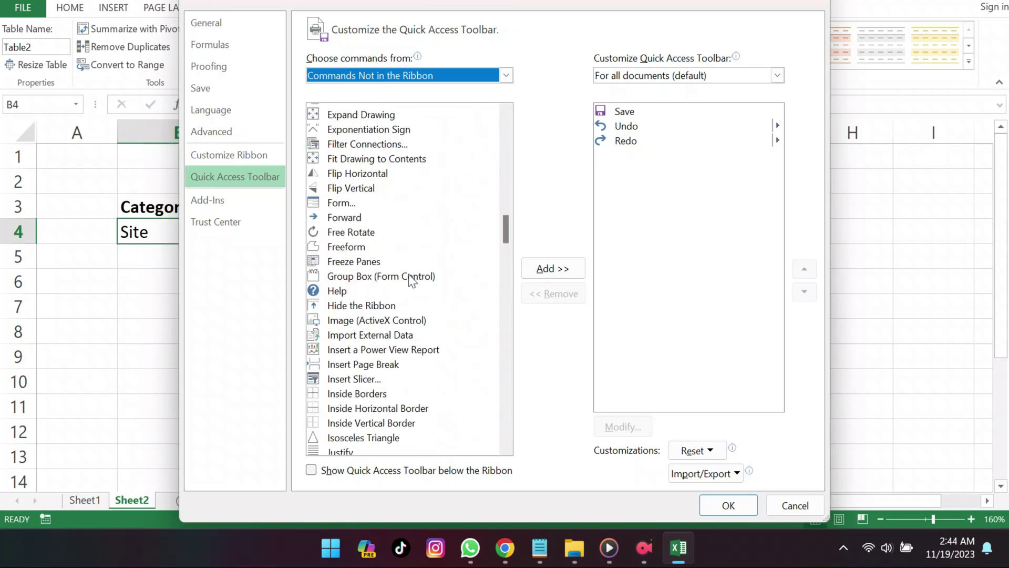
pyautogui.click(341, 204)
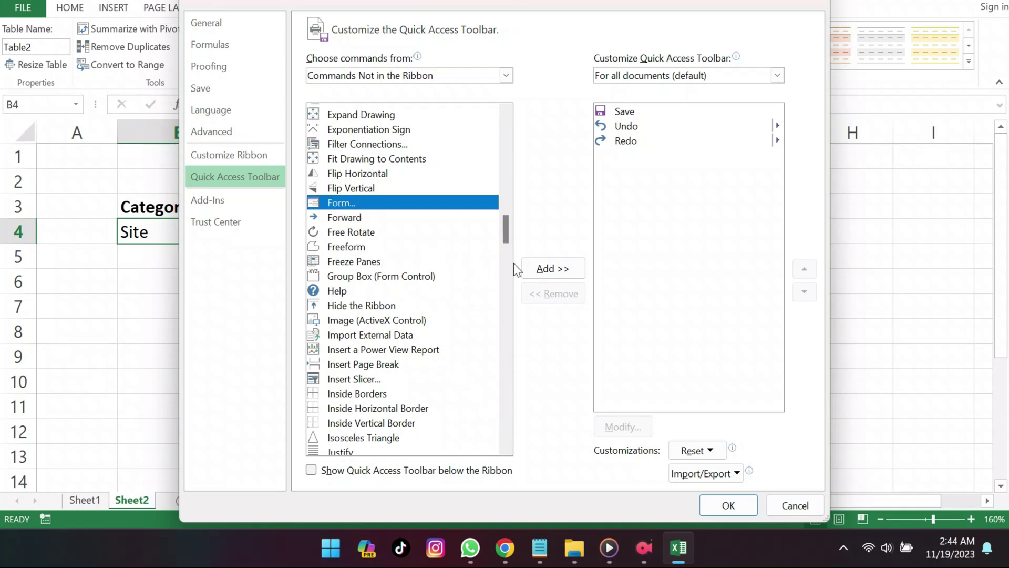
pyautogui.click(539, 268)
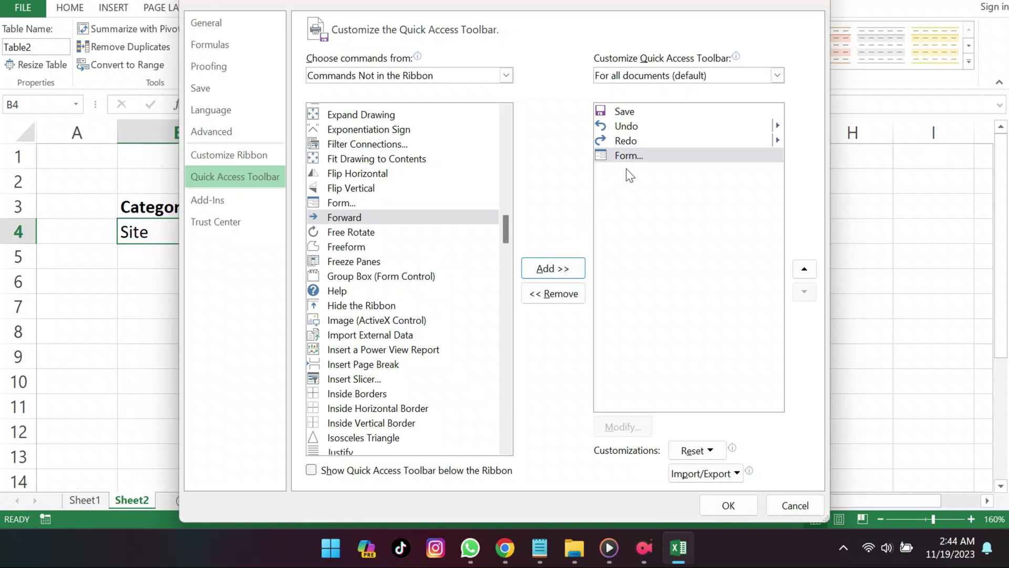
pyautogui.click(728, 504)
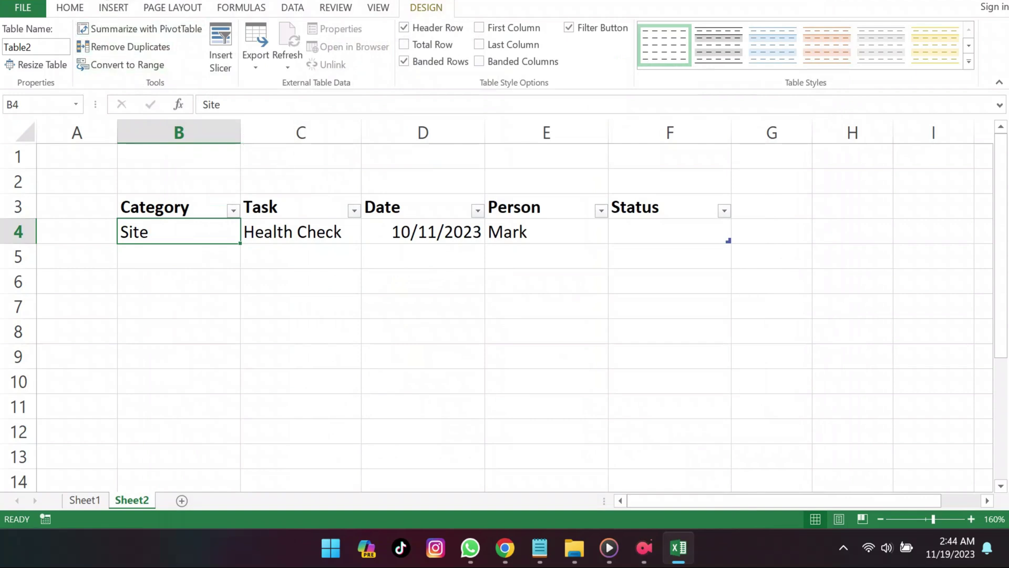
# - Open and close the table's data form, and try opening it from empty cell H4 outside the table
pyautogui.click(103, 0)
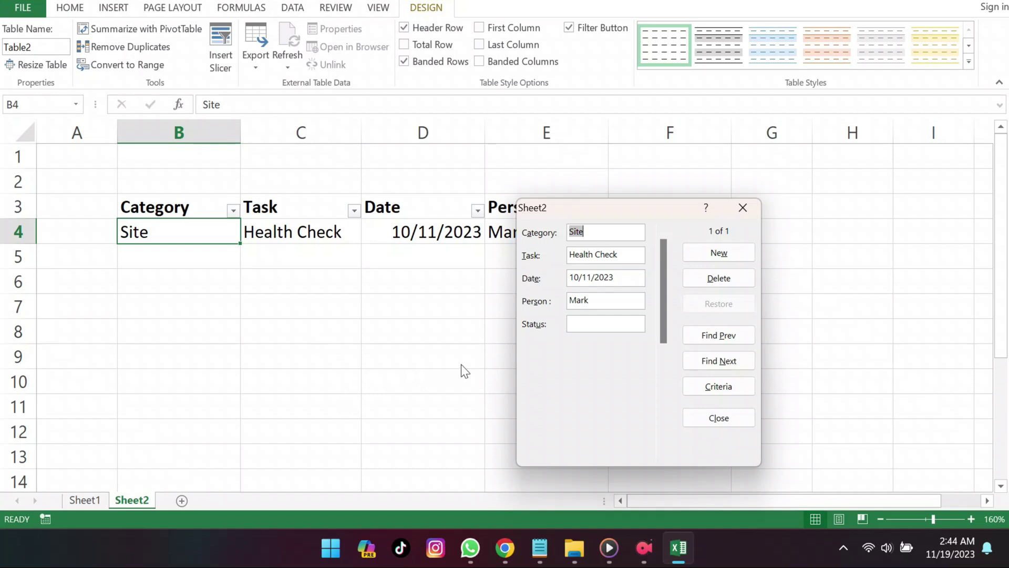
pyautogui.click(743, 208)
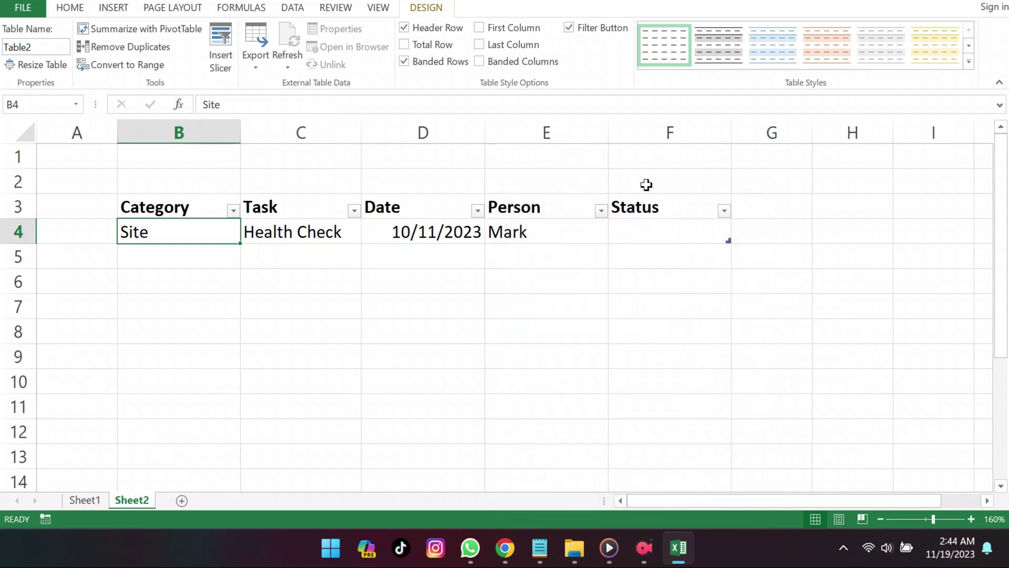
pyautogui.click(842, 233)
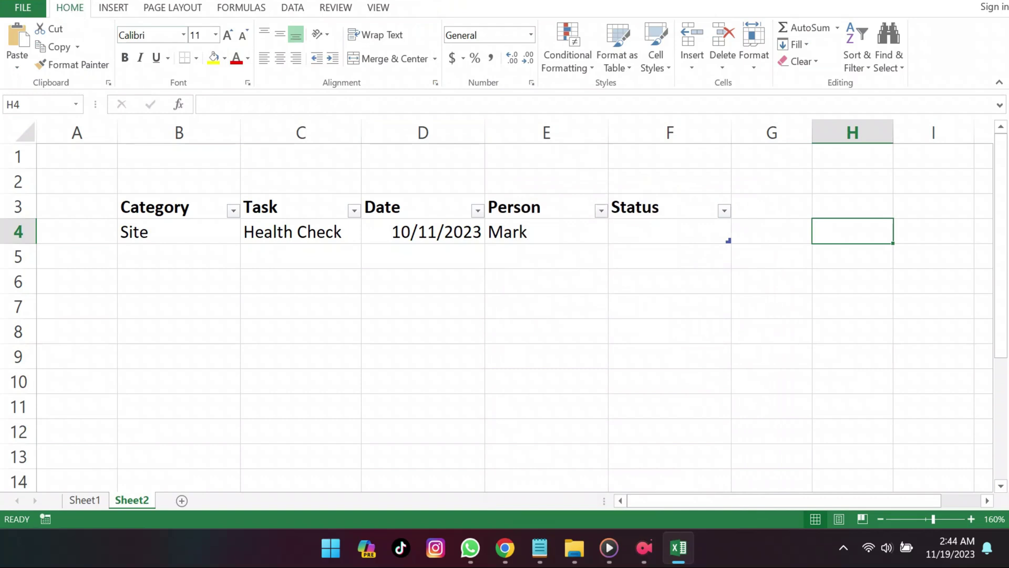
pyautogui.click(105, 0)
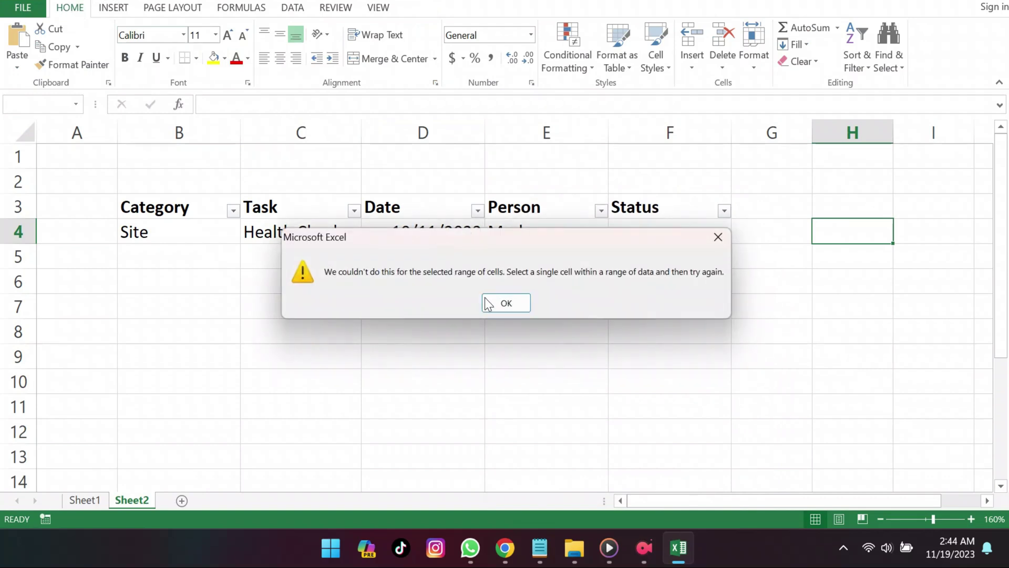
pyautogui.click(502, 310)
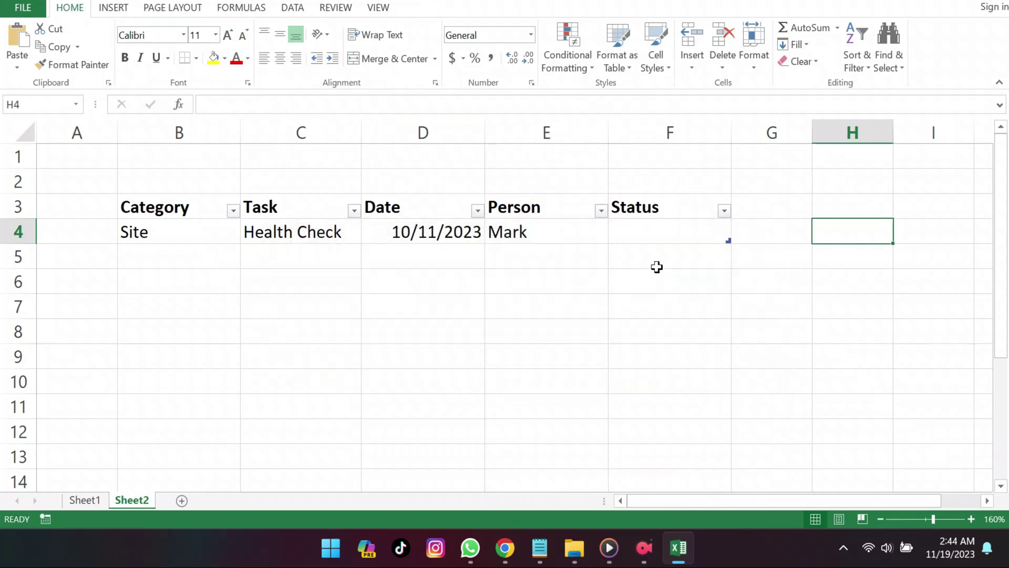
# - Add a record through the data form with category Course, task Prep, date 11/21/2023, the person's name and status started
pyautogui.click(203, 232)
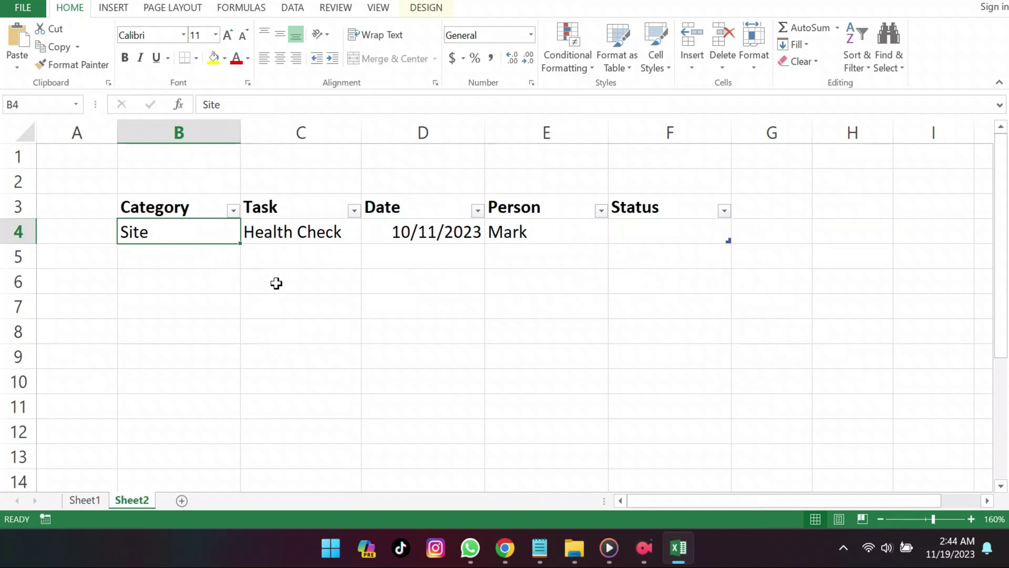
pyautogui.click(107, 0)
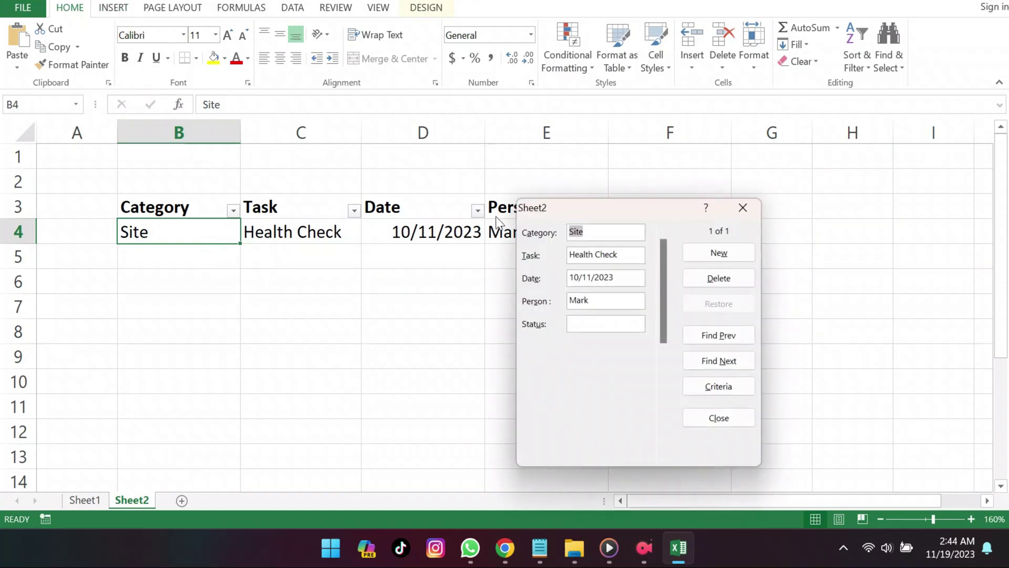
pyautogui.click(727, 253)
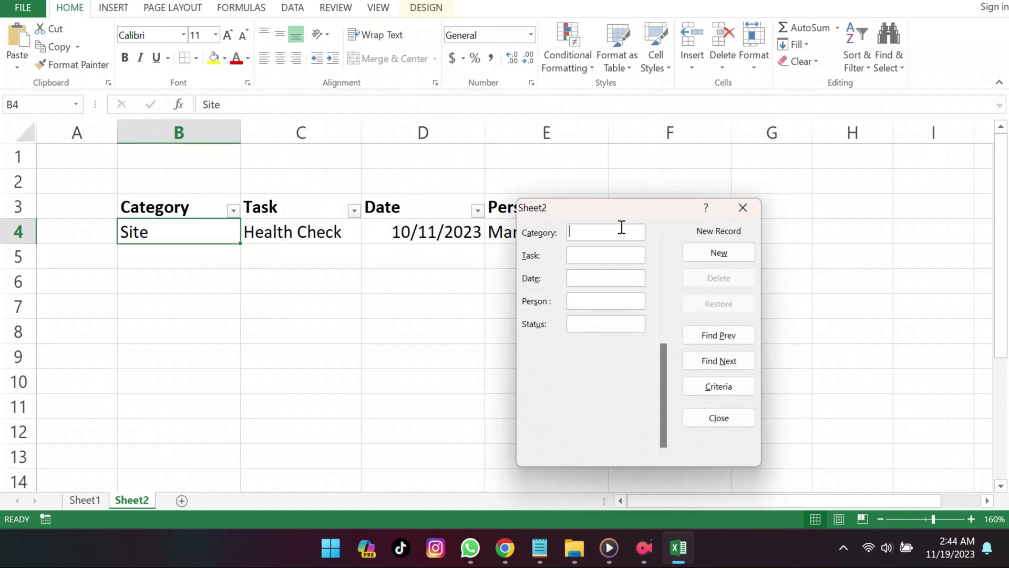
pyautogui.write('Course')
pyautogui.click(612, 256)
pyautogui.write('Prep')
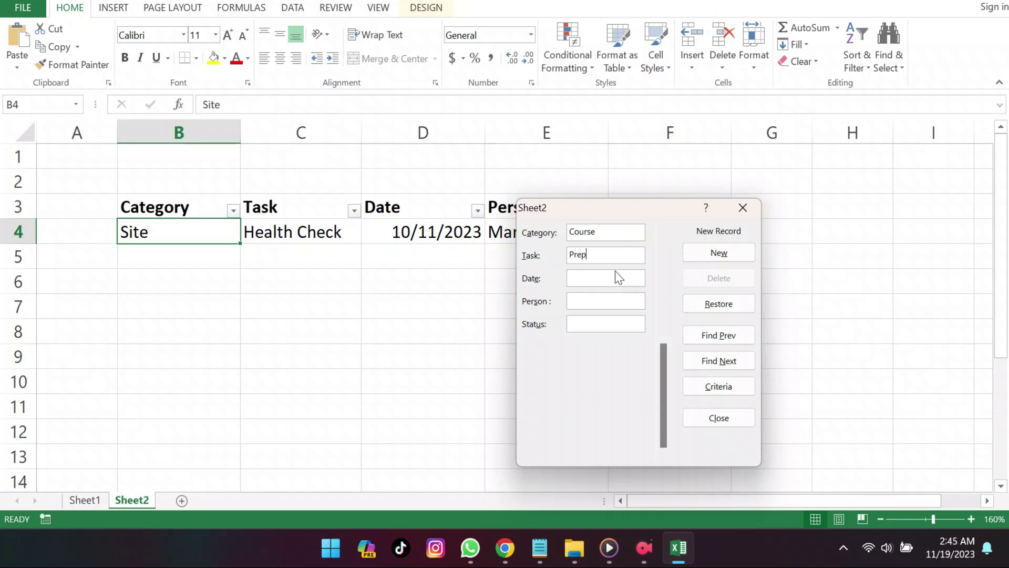
pyautogui.write('11/21/2023')
pyautogui.click(606, 297)
pyautogui.write('Kare')
pyautogui.write('n')
pyautogui.write('started')
pyautogui.press('Return')
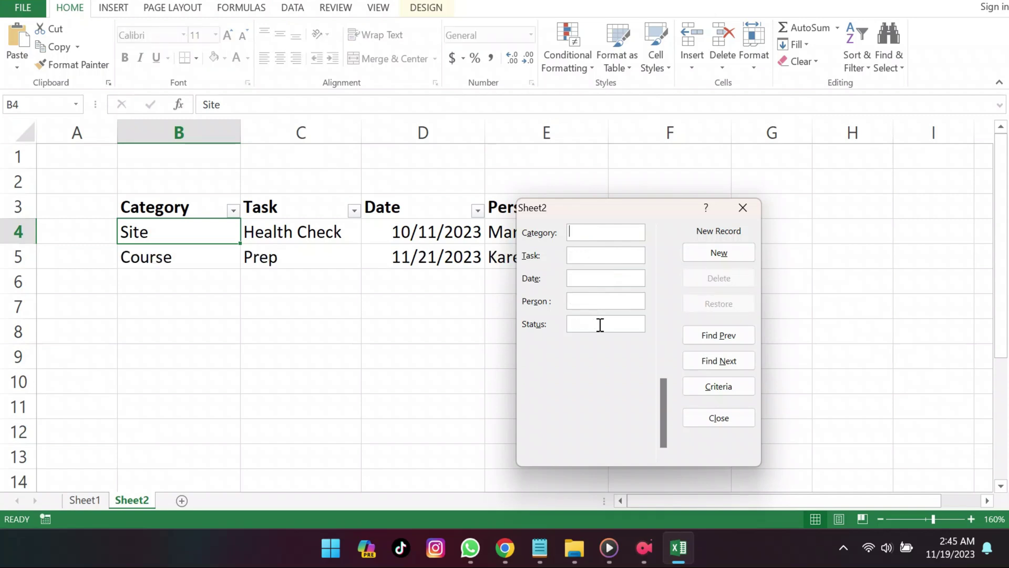
# - Move the data form clear of the table and correct the Course record's status to Started
pyautogui.moveTo(661, 208); pyautogui.dragTo(848, 187)
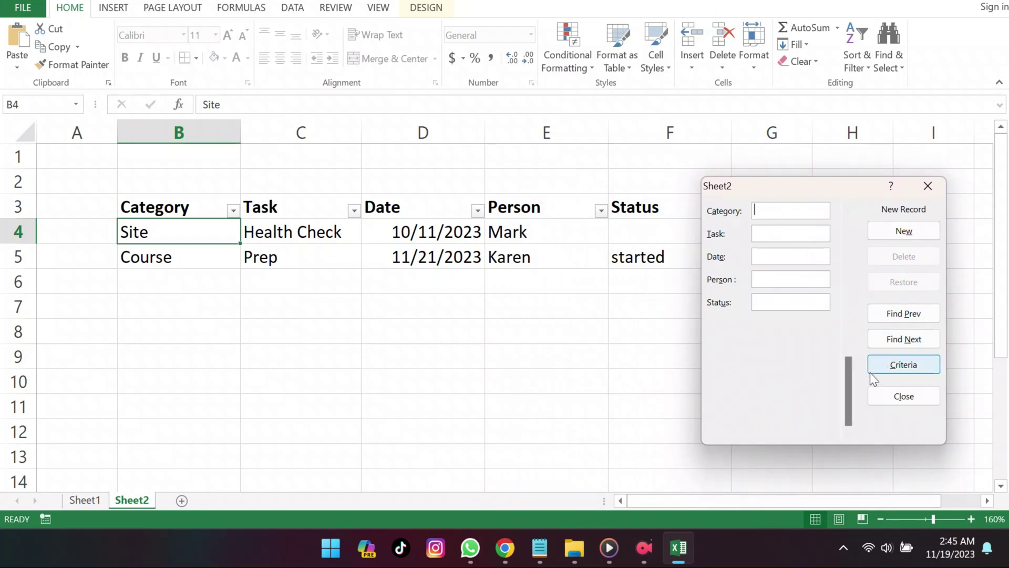
pyautogui.moveTo(848, 390)
pyautogui.mouseDown()
pyautogui.moveTo(862, 262)
pyautogui.moveTo(847, 330)
pyautogui.mouseUp()
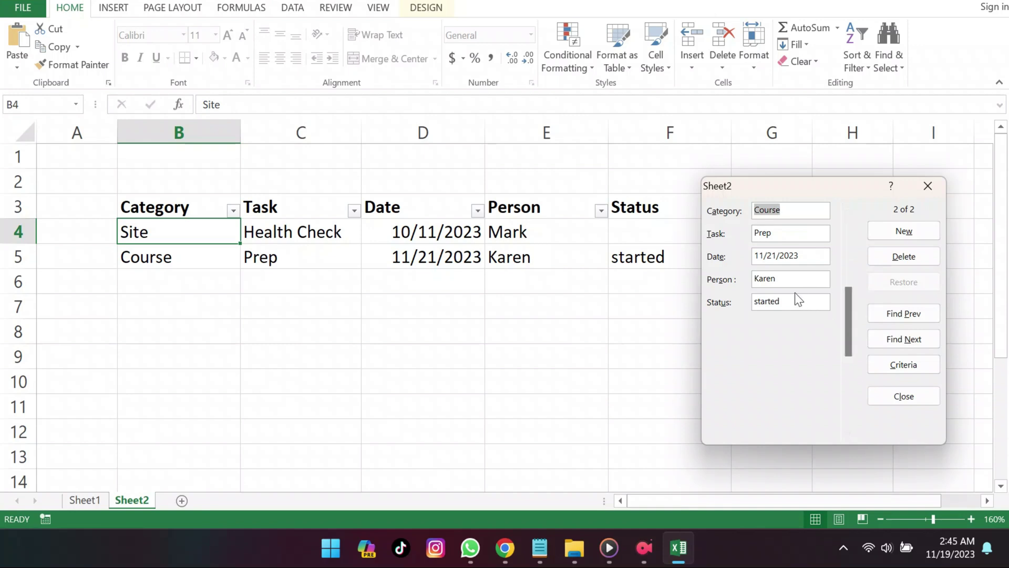
pyautogui.click(759, 304)
pyautogui.press('Delete')
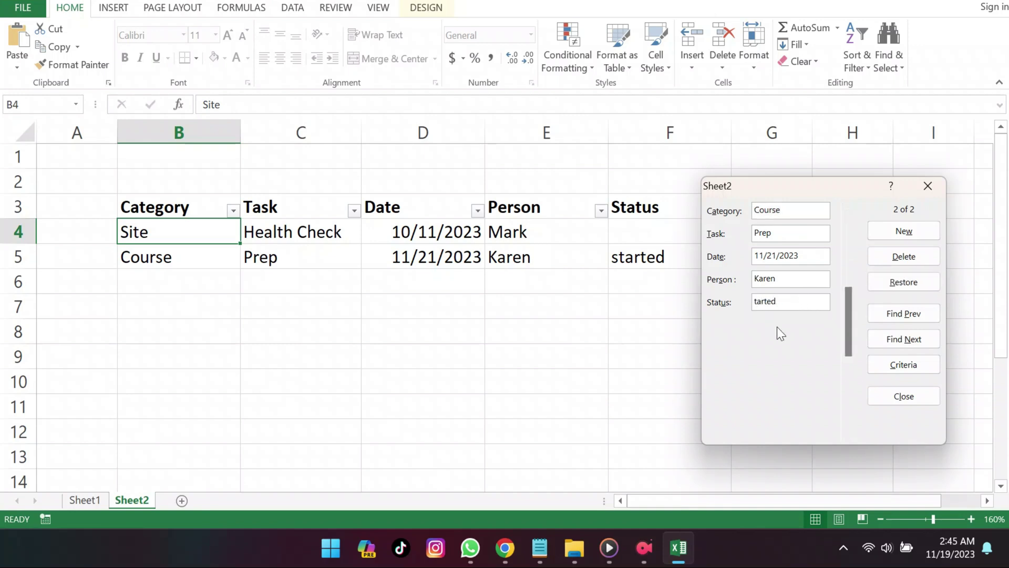
pyautogui.write('S')
pyautogui.press('Return')
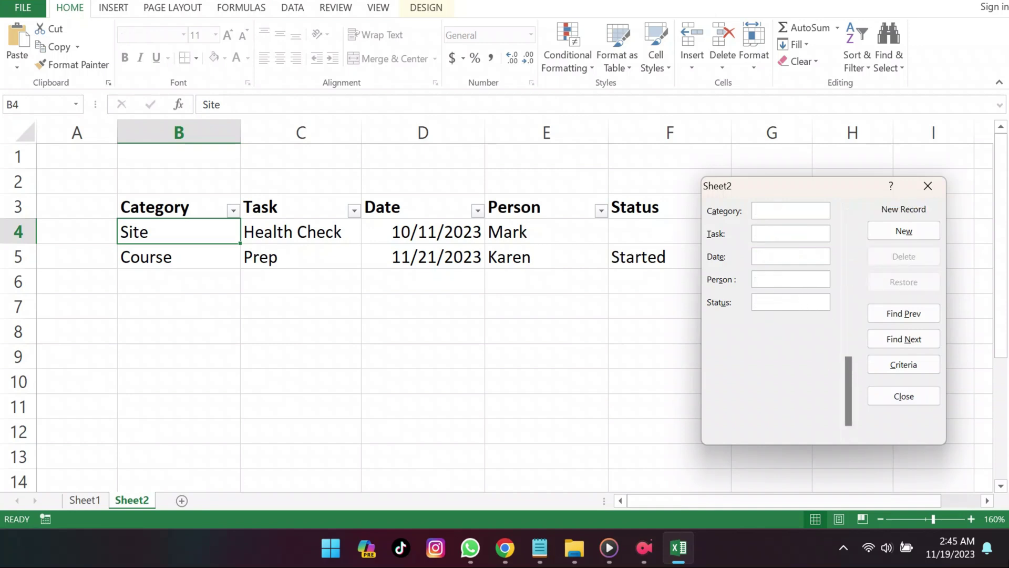
# - Search the table's records through the data form using the person's name as the criterion, looking both forward and backward
pyautogui.click(891, 370)
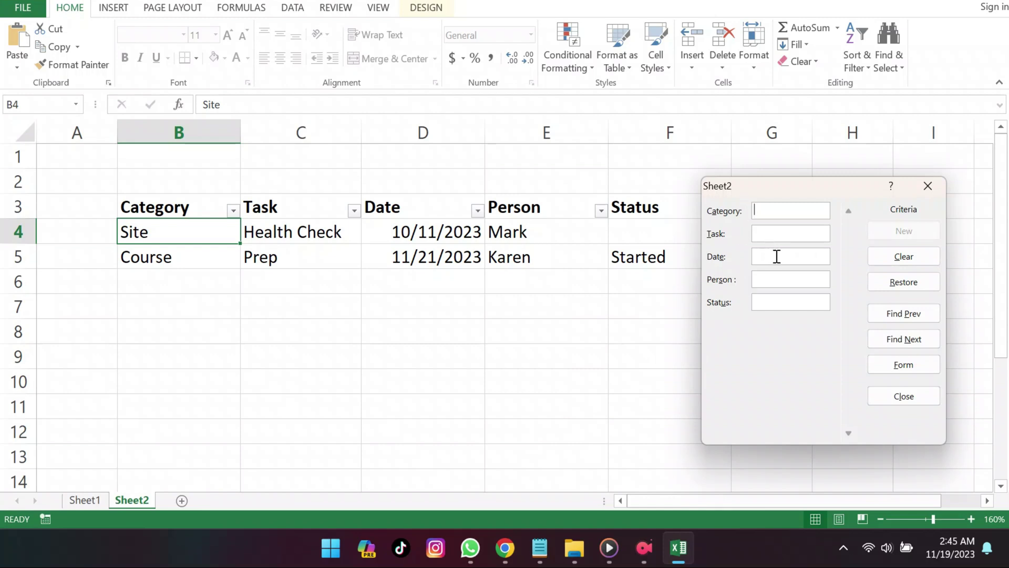
pyautogui.write('Mark')
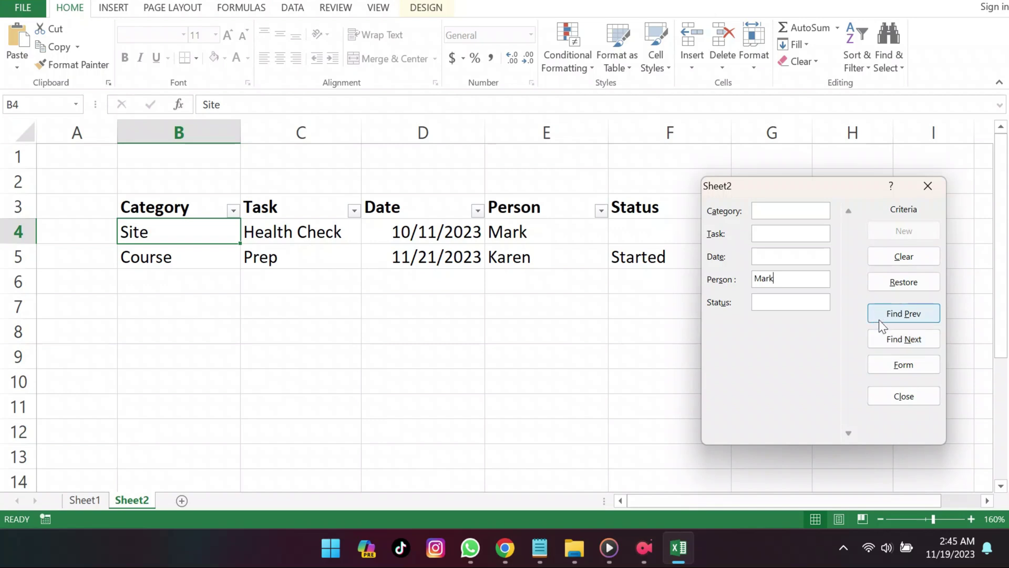
pyautogui.click(884, 339)
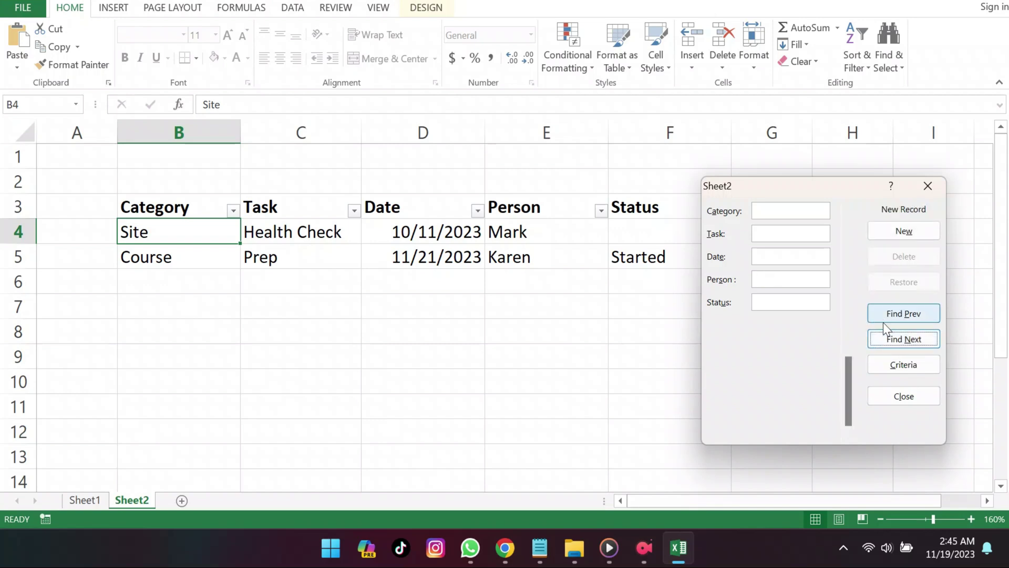
pyautogui.click(887, 316)
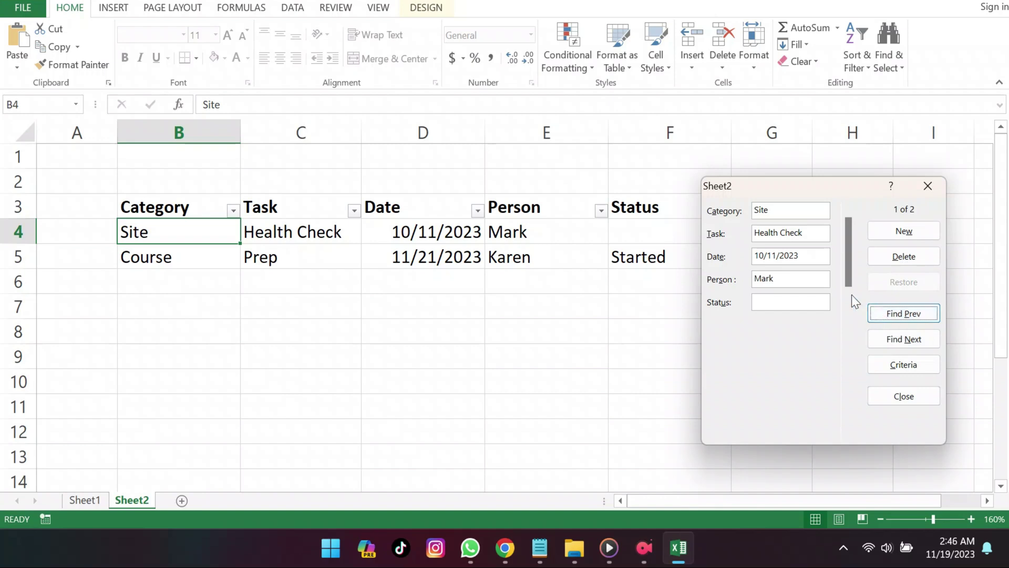
# - Add extra letters to the Site record's person entry, restore the record's original values and close the data form
pyautogui.click(810, 279)
pyautogui.write('ssss')
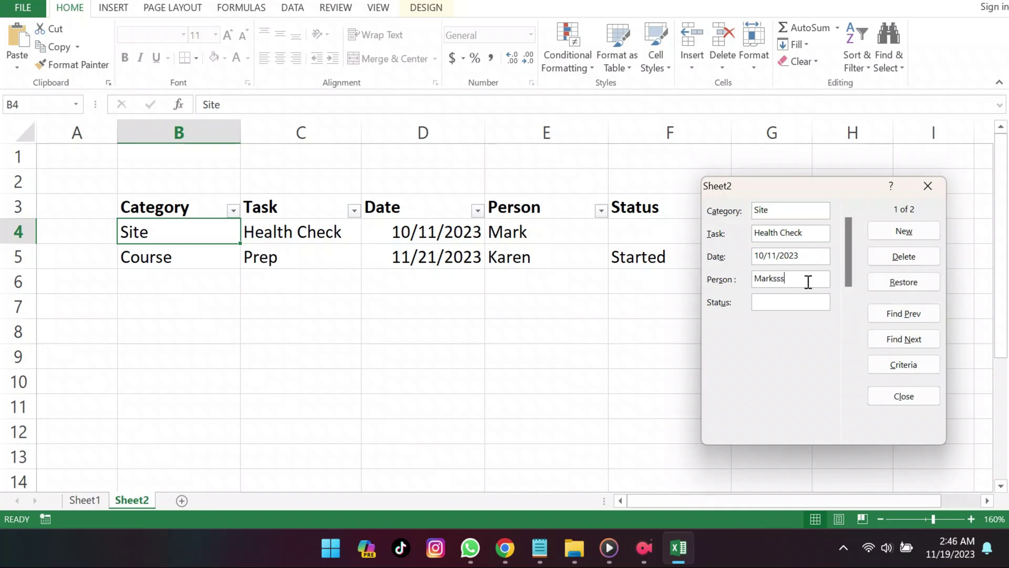
pyautogui.click(885, 281)
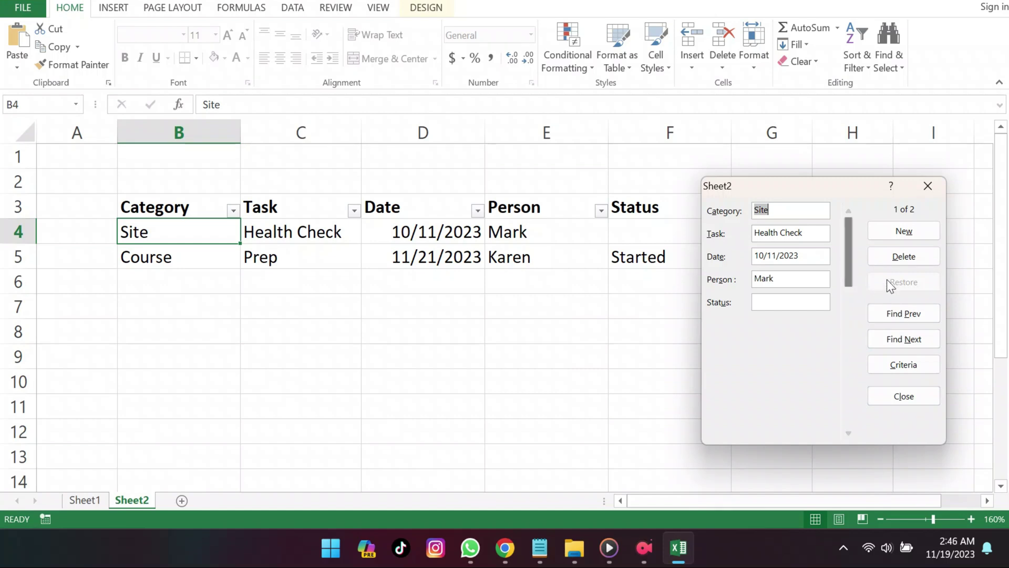
pyautogui.click(928, 186)
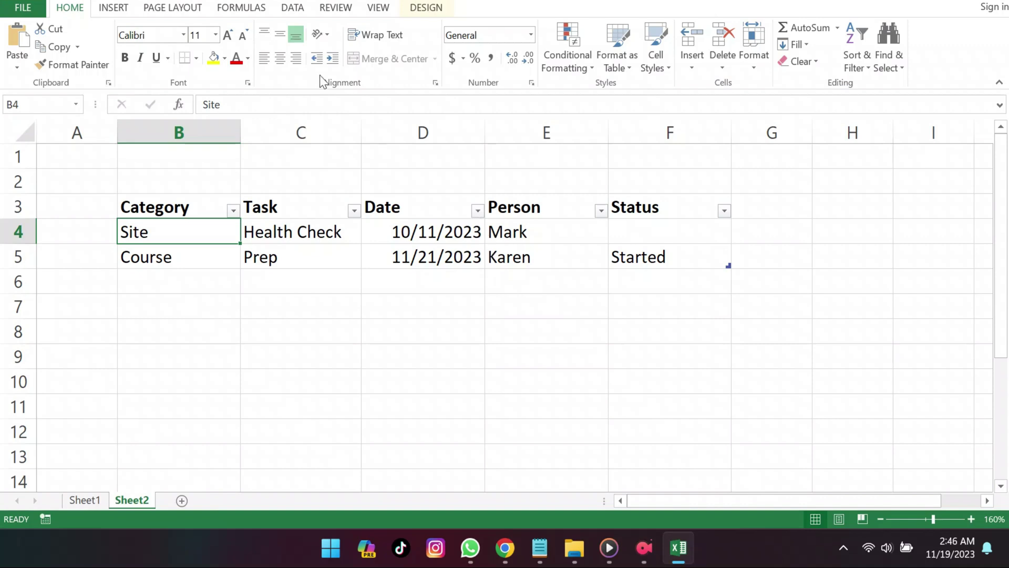
# - Set data validation on cell B4 to allow only dates between 1/1/2023 and 1/1/2024
pyautogui.click(299, 8)
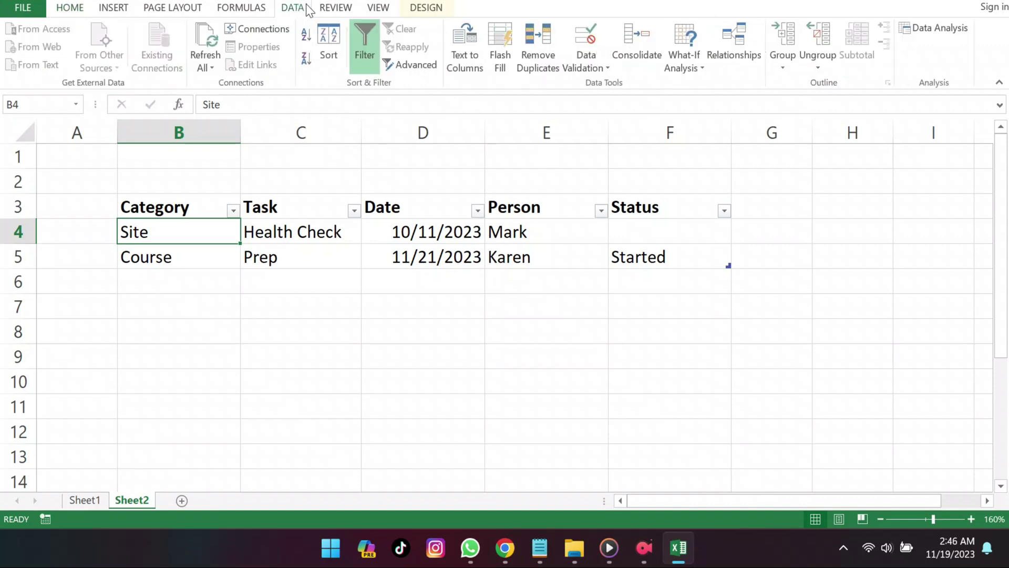
pyautogui.click(594, 68)
pyautogui.click(601, 83)
pyautogui.moveTo(736, 187); pyautogui.dragTo(409, 131)
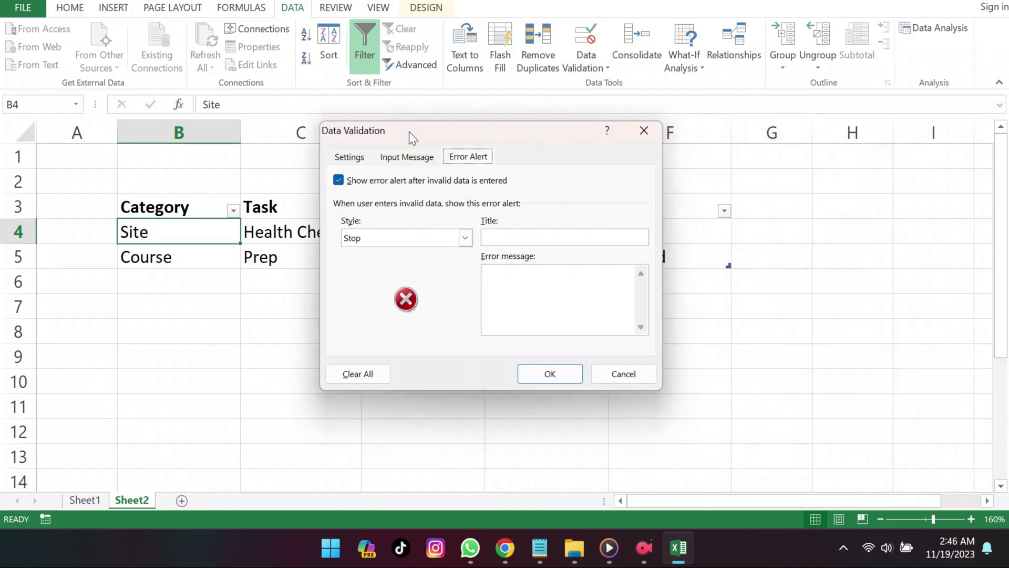
pyautogui.click(349, 157)
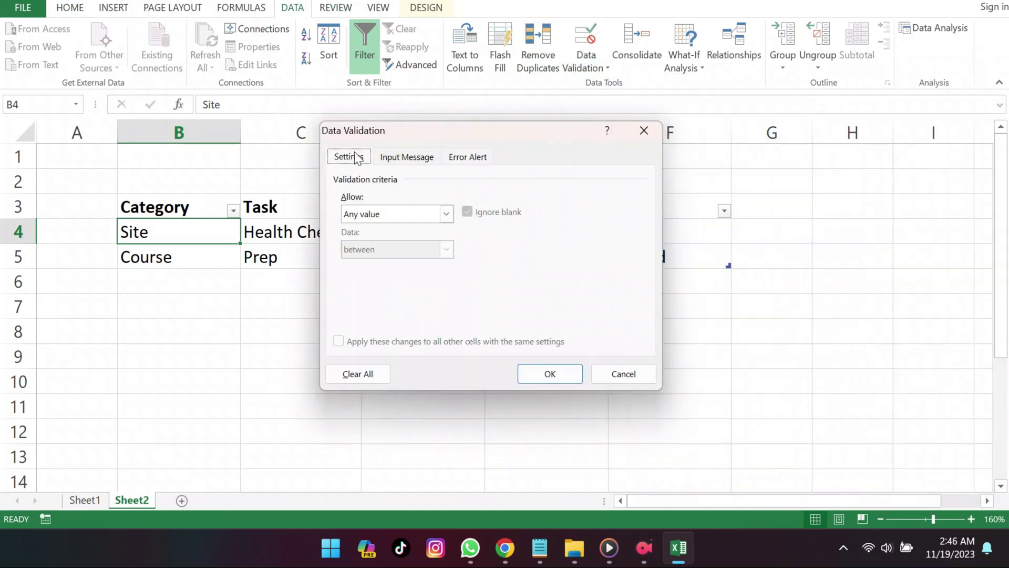
pyautogui.click(447, 214)
pyautogui.click(441, 274)
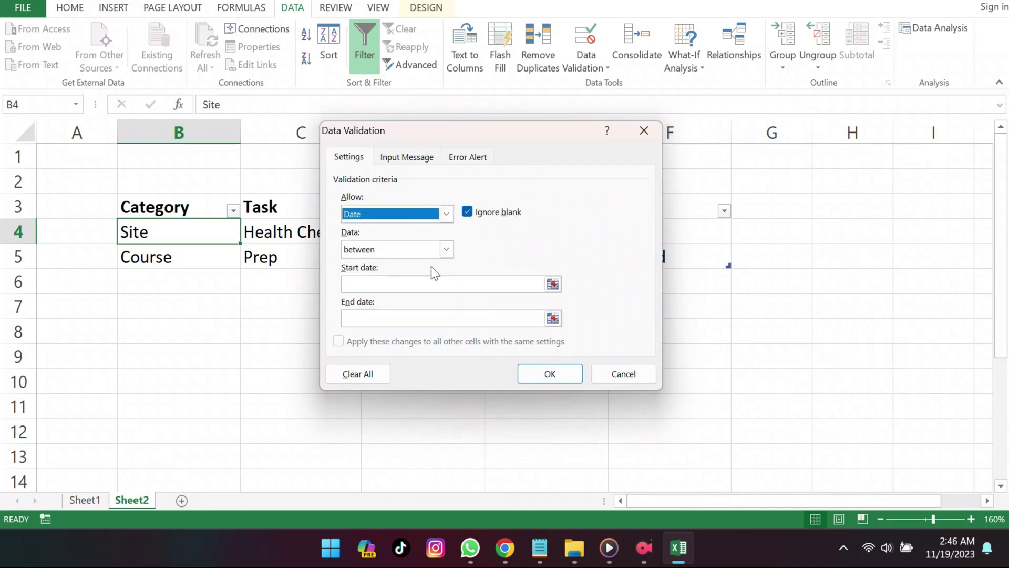
pyautogui.click(443, 283)
pyautogui.write('1/1/2023')
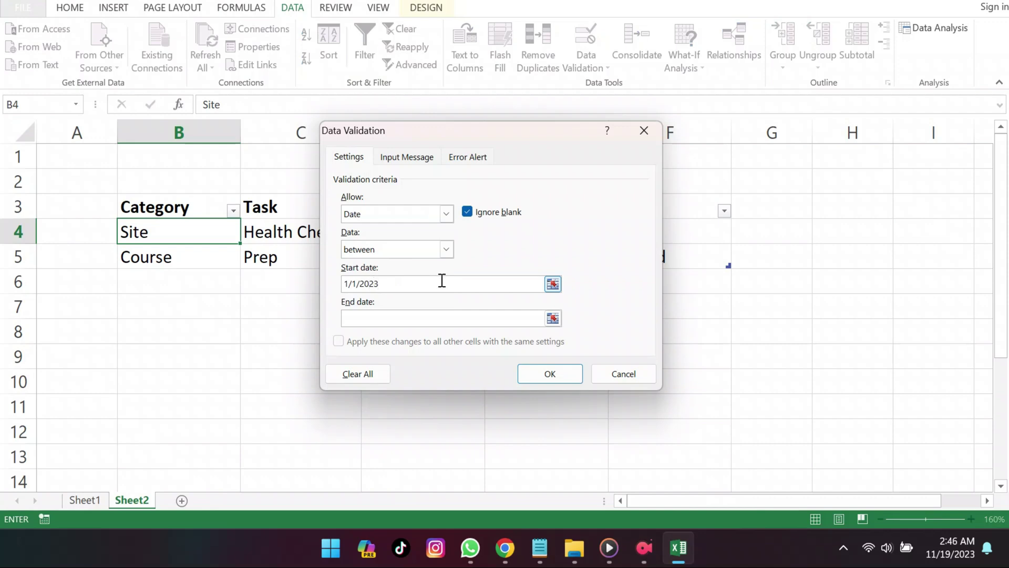
pyautogui.click(442, 316)
pyautogui.write('1/1/2024')
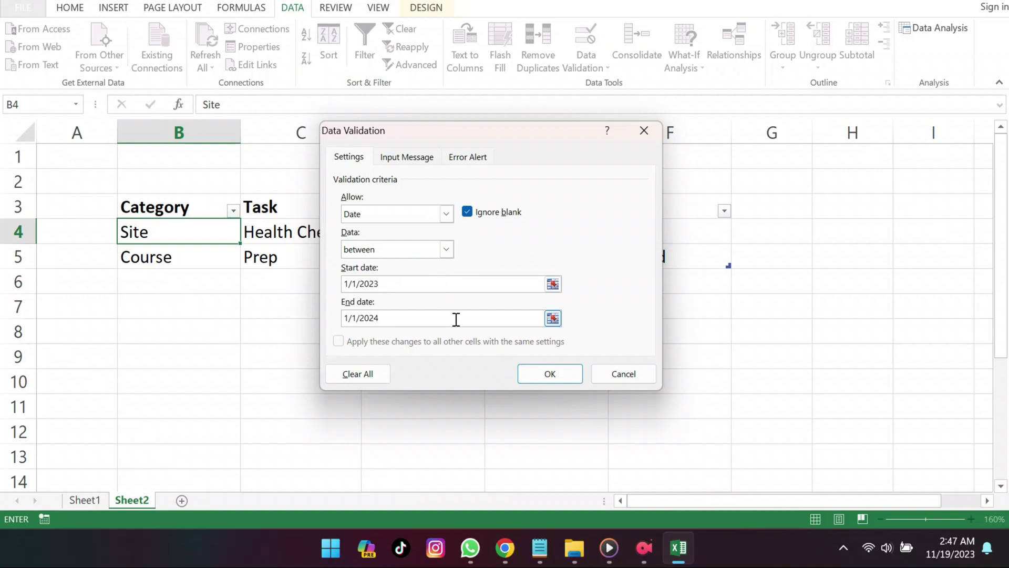
pyautogui.click(451, 279)
# - Give the validation rule the error message "Please input date between 19 & 20" and apply the rule
pyautogui.click(468, 157)
pyautogui.click(536, 279)
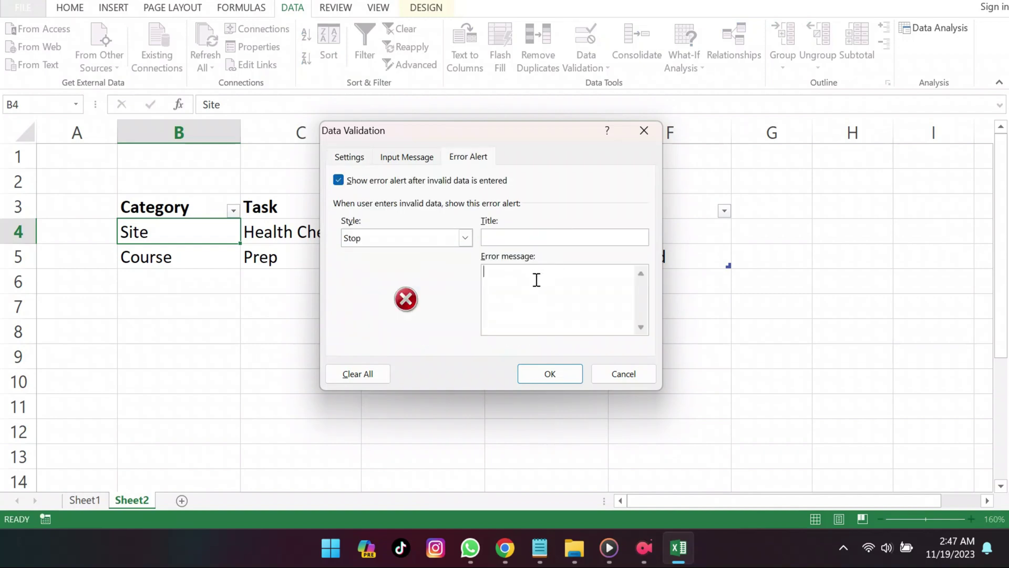
pyautogui.write('Please input date between 19 & 20')
pyautogui.click(551, 375)
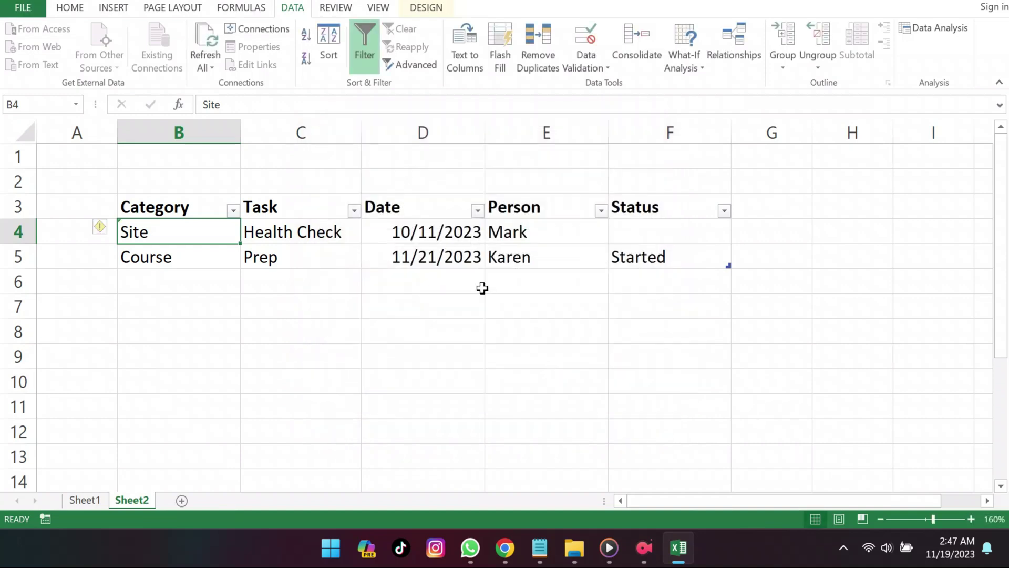
# - Add a new record with only the date 2/2/2030 through the data form and move the form clear of the dates
pyautogui.click(113, 2)
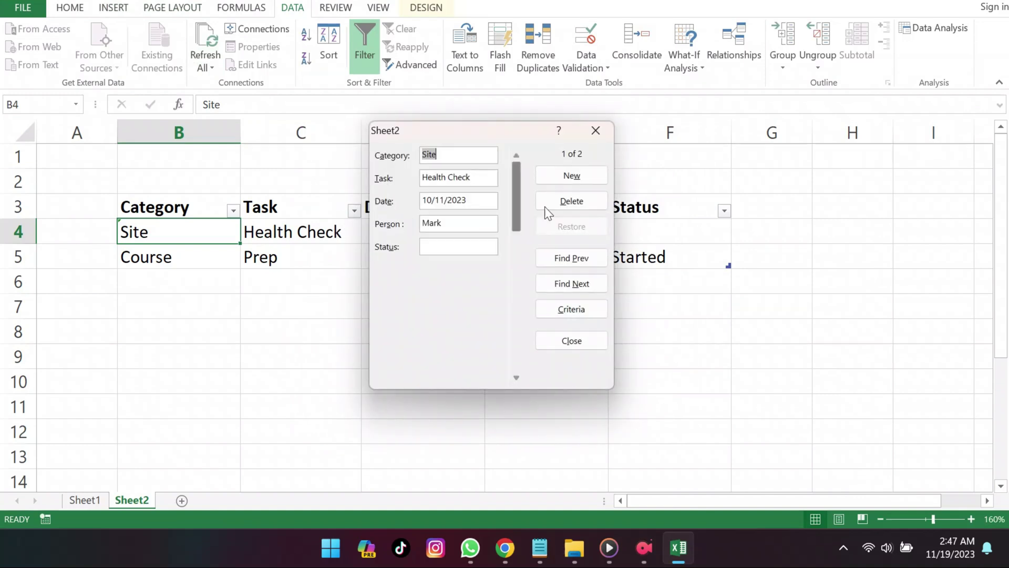
pyautogui.click(572, 174)
pyautogui.click(460, 203)
pyautogui.write('2/2/203')
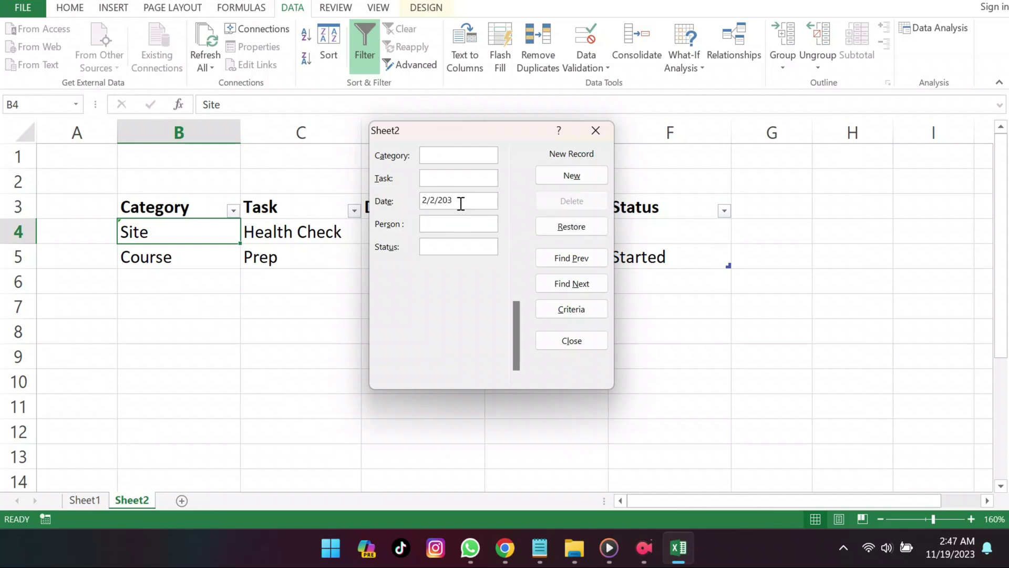
pyautogui.write('0')
pyautogui.press('Return')
pyautogui.moveTo(473, 131); pyautogui.dragTo(641, 161)
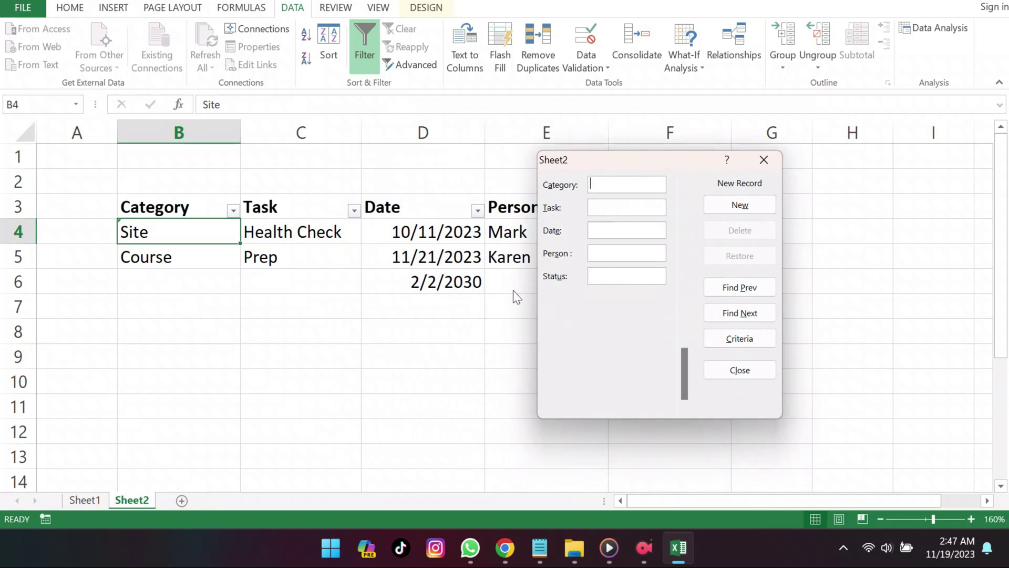
# - Return to the third record in the data form and change its date to 2/2/2023
pyautogui.moveTo(687, 358); pyautogui.dragTo(684, 312)
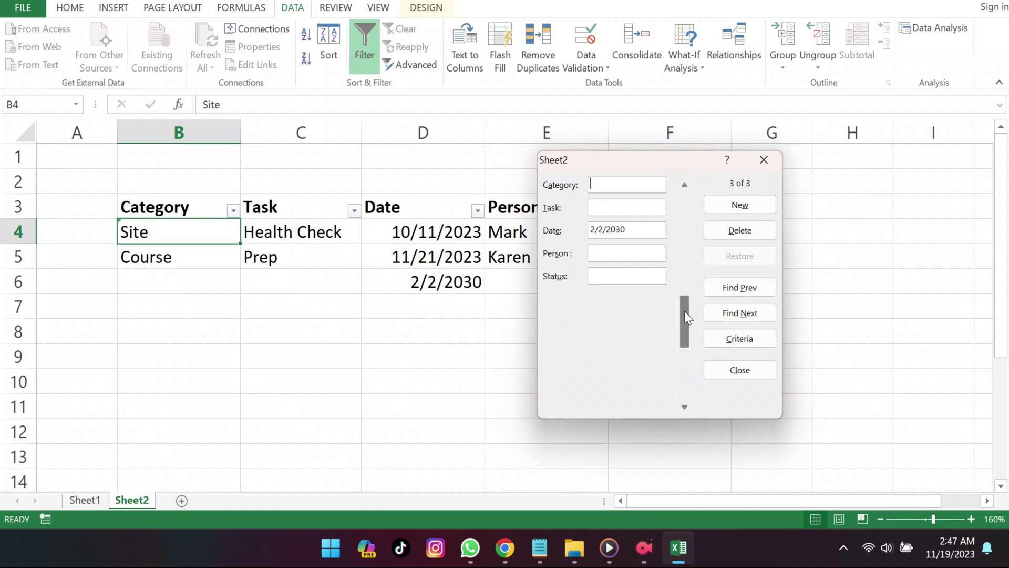
pyautogui.click(632, 229)
pyautogui.press('BackSpace')
pyautogui.press('BackSpace')
pyautogui.write('23')
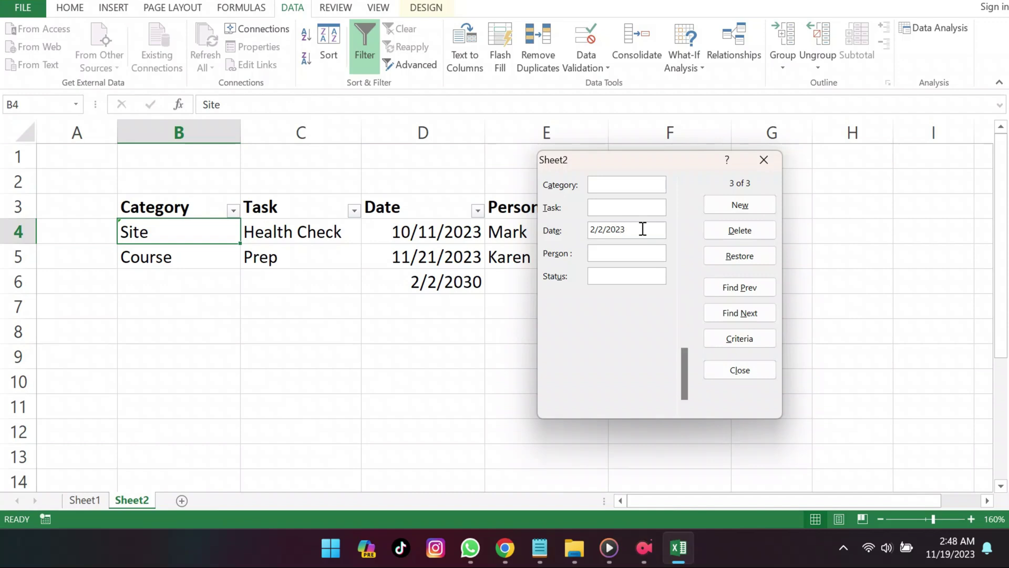
pyautogui.press('Return')
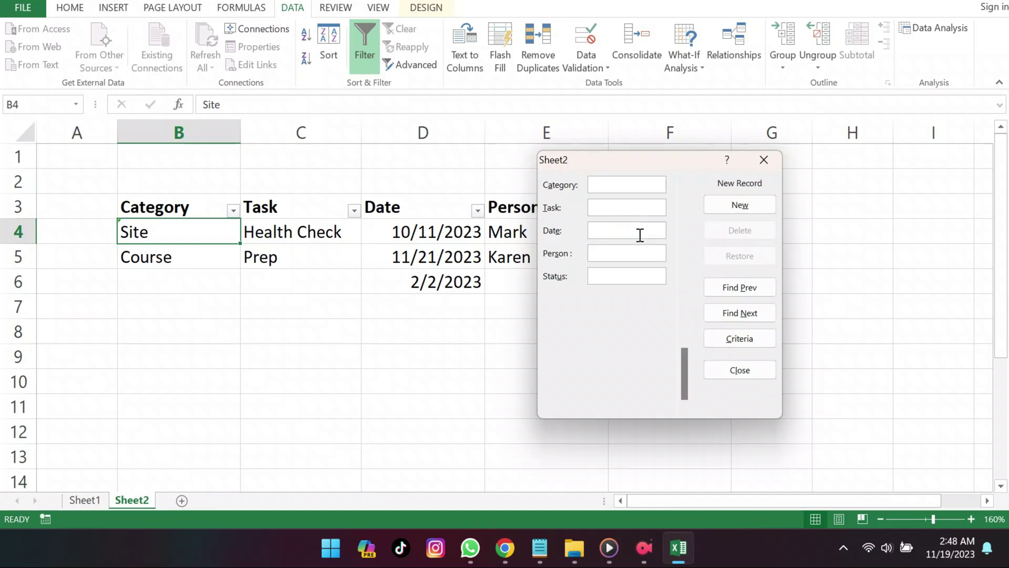